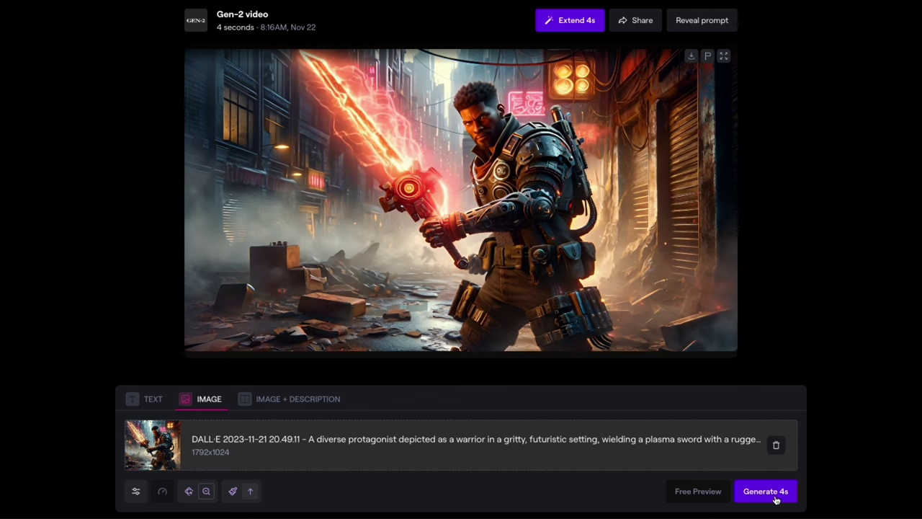
# Step: Generate a 4-second video of the warrior image, and save the sword's Motion Brush with proximity set to -10.0
pyautogui.click(766, 491)
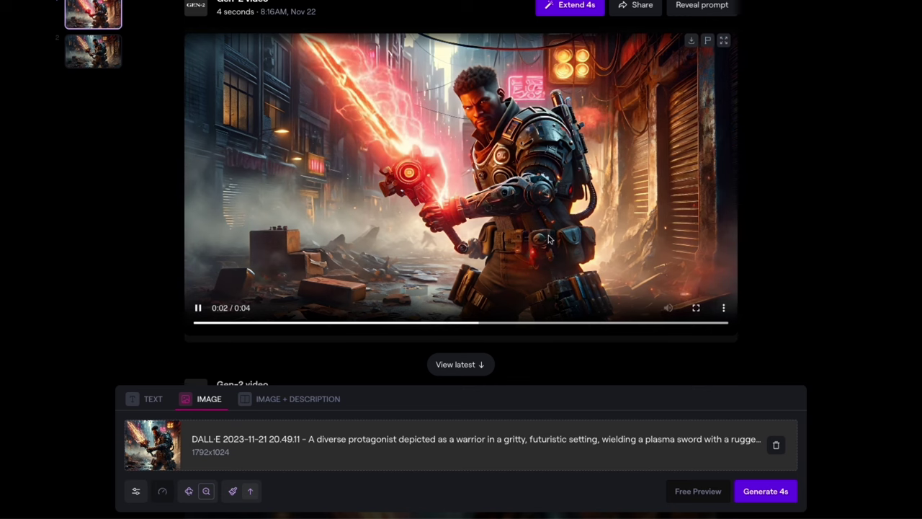
pyautogui.click(242, 491)
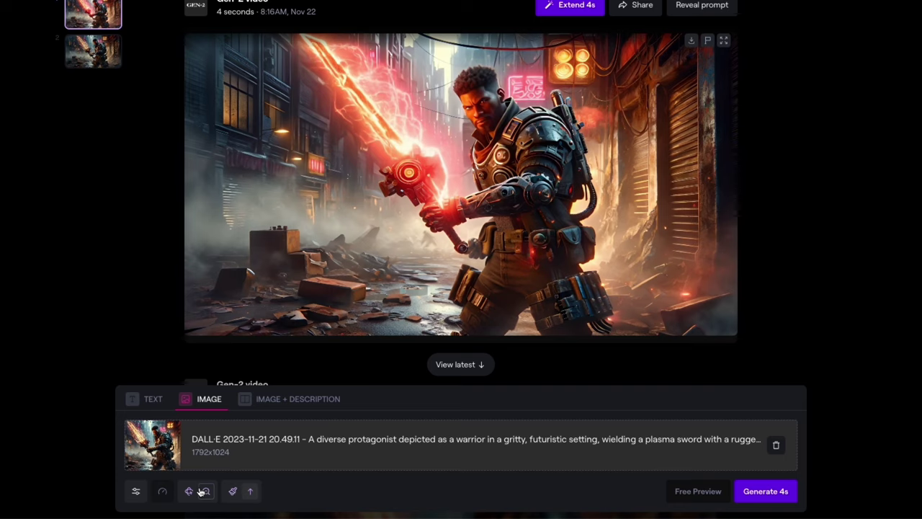
pyautogui.click(249, 491)
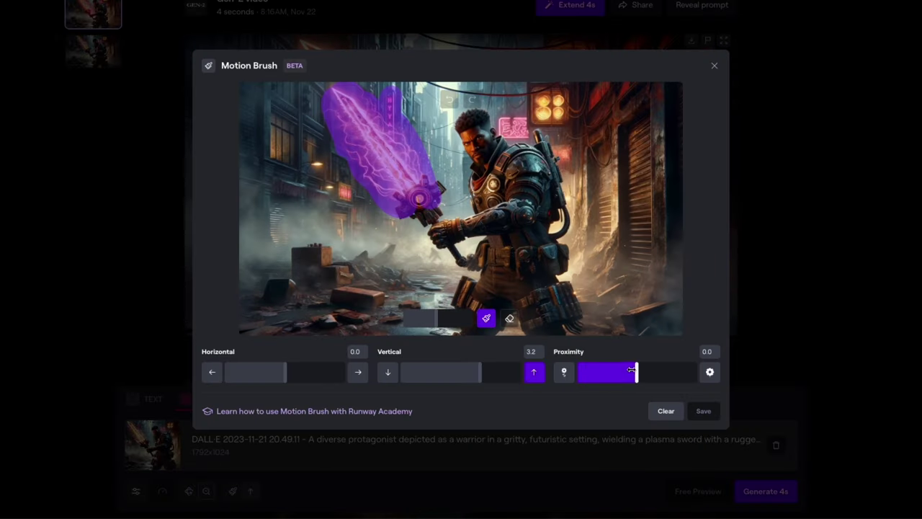
pyautogui.moveTo(631, 370); pyautogui.dragTo(592, 372)
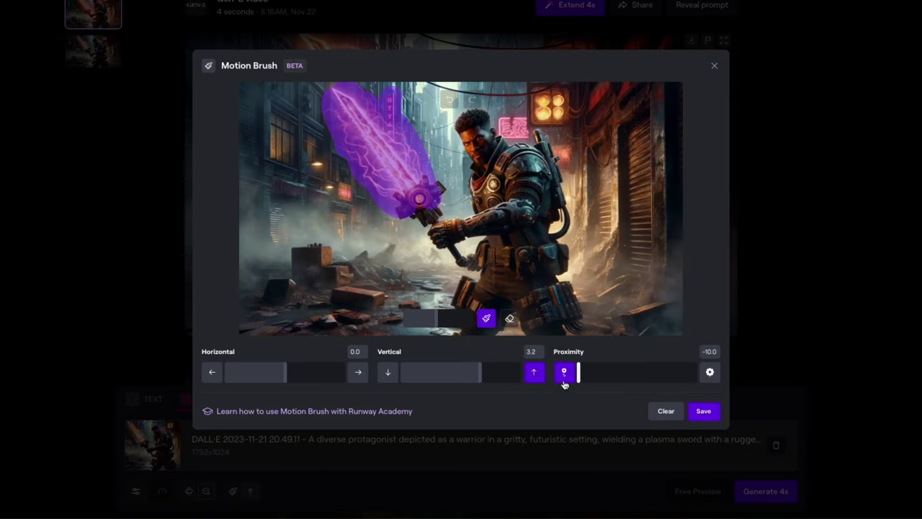
pyautogui.click(707, 417)
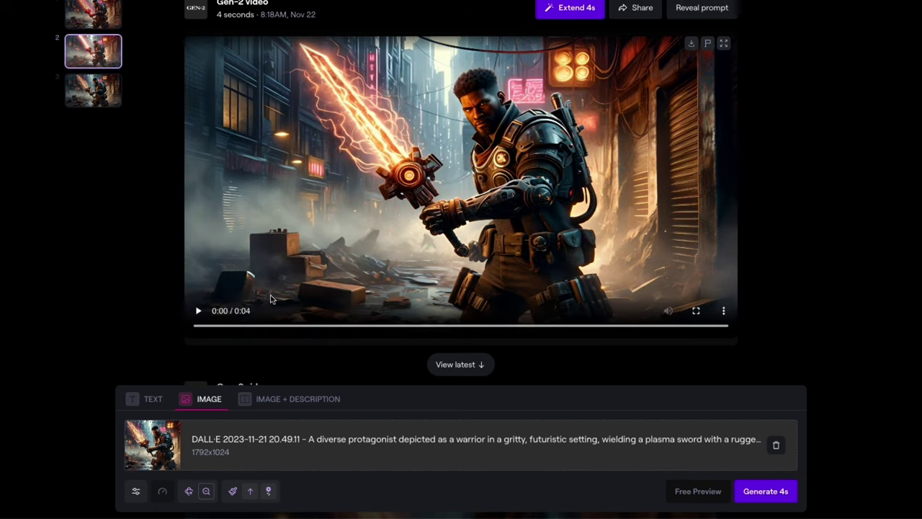
# Step: Play back the generated warrior clips to compare how the sword's motion turned out
pyautogui.click(199, 313)
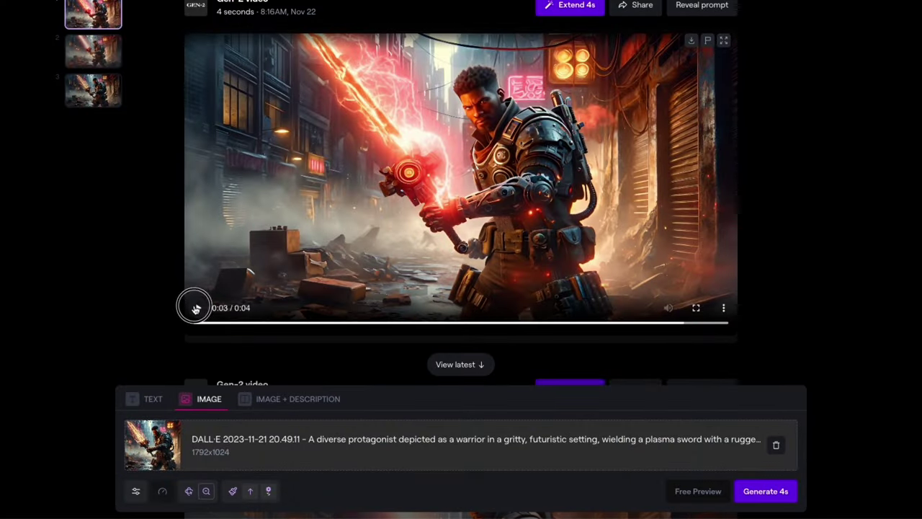
pyautogui.click(196, 309)
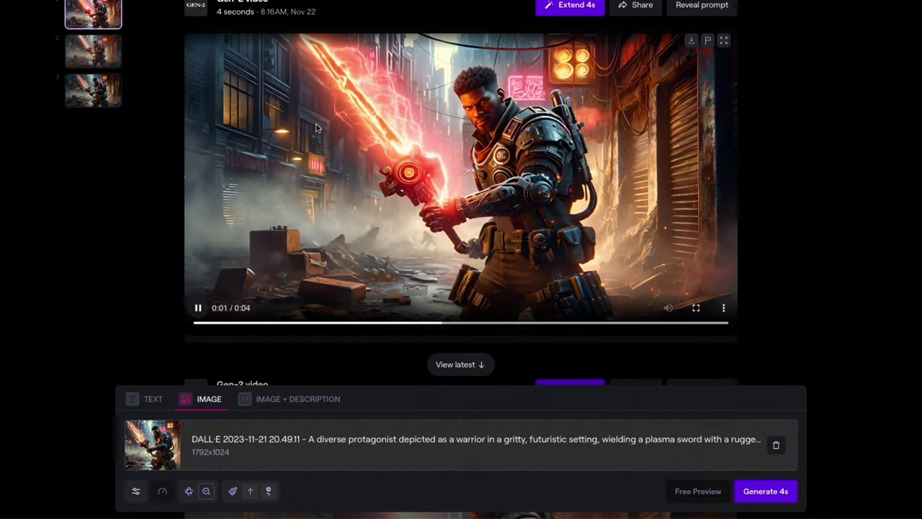
pyautogui.click(93, 50)
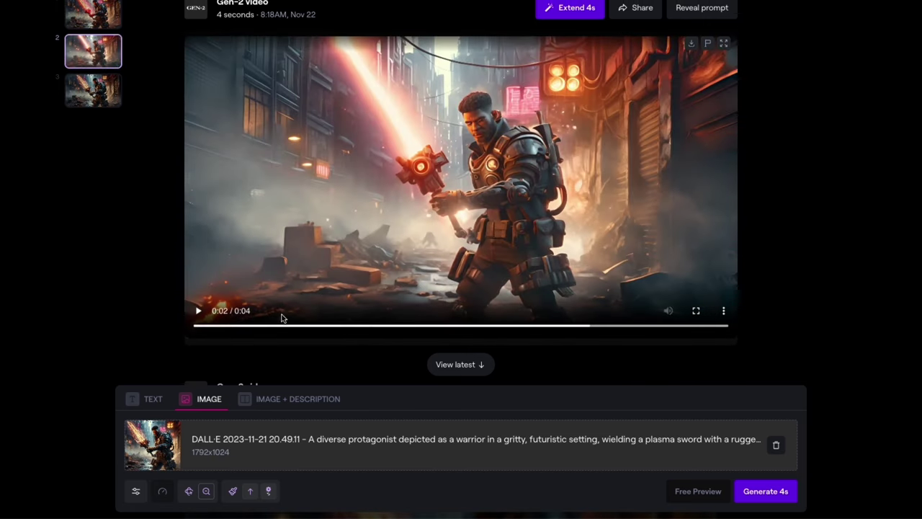
pyautogui.click(196, 311)
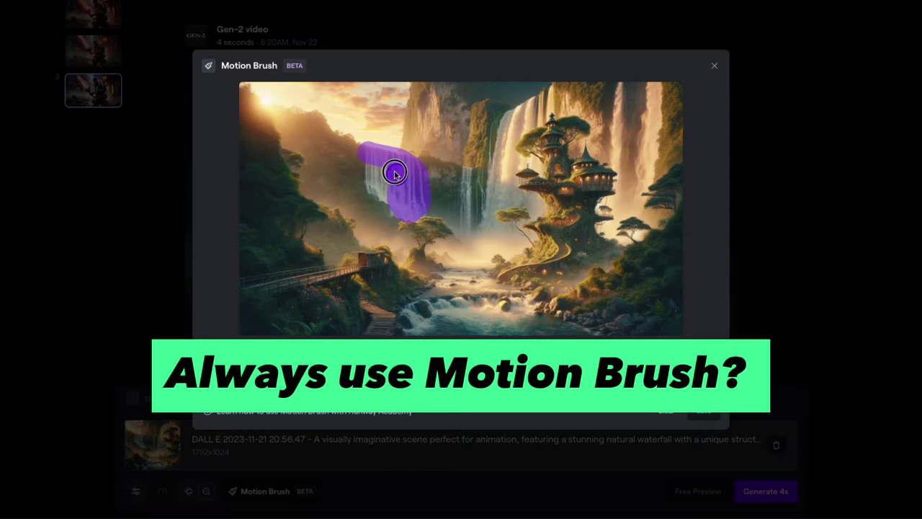
# Step: Paint Motion Brush masks over the distant waterfall, the narrow central fall and the near edge of the large waterfall
pyautogui.moveTo(395, 174); pyautogui.dragTo(385, 205)
pyautogui.moveTo(531, 105); pyautogui.dragTo(506, 127)
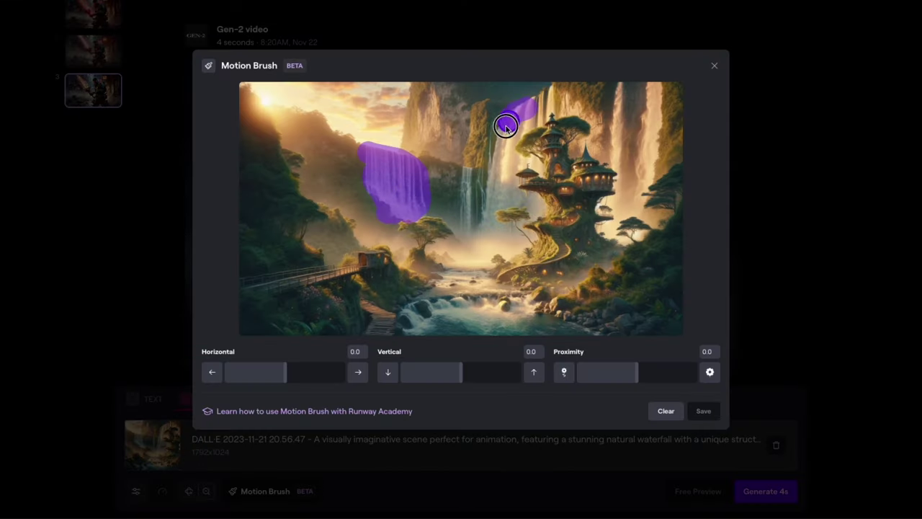
pyautogui.moveTo(487, 214); pyautogui.dragTo(554, 94)
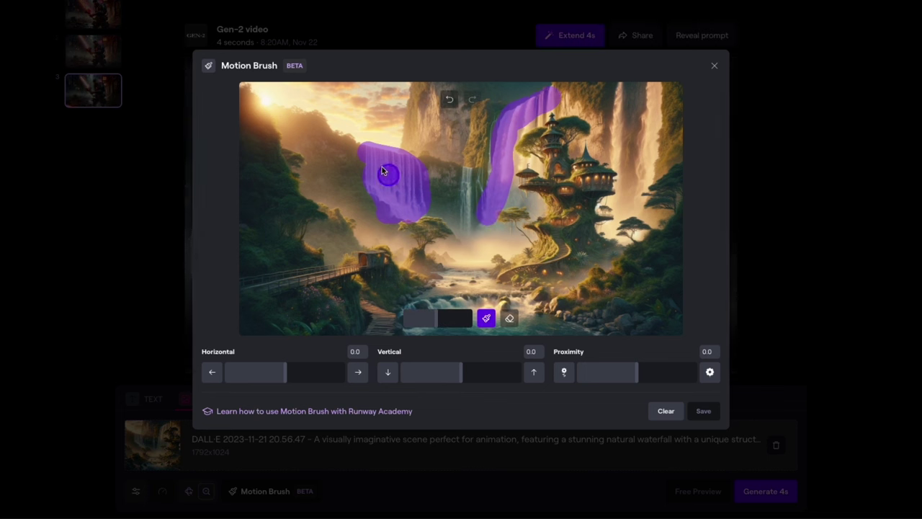
pyautogui.moveTo(469, 178); pyautogui.dragTo(468, 229)
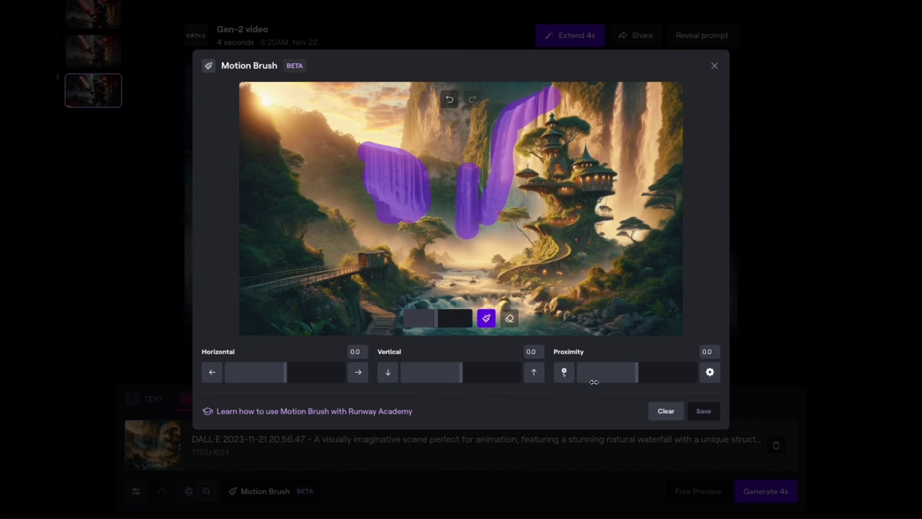
# Step: Set the waterfall mask's vertical motion to -10.0, save it, and play the waterfall clip
pyautogui.click(387, 380)
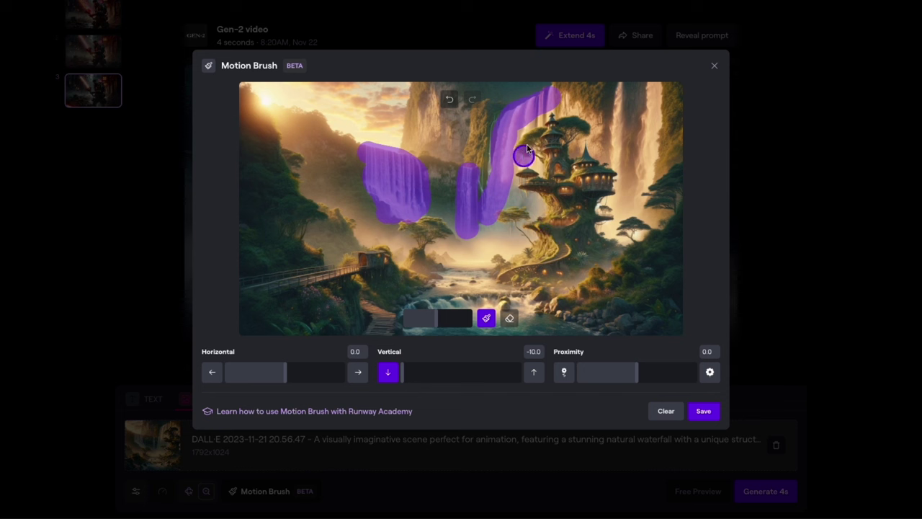
pyautogui.click(703, 412)
pyautogui.click(198, 338)
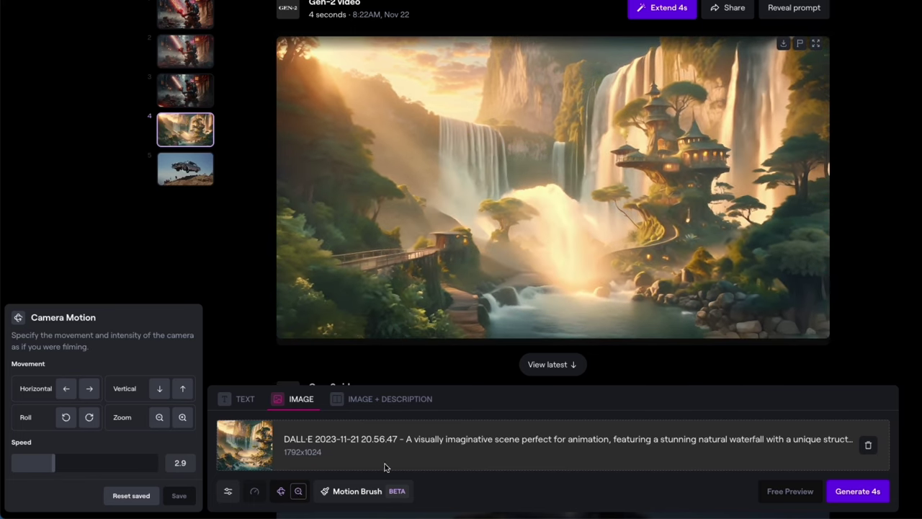
# Step: Clear the zoom camera motion and generate a 4-second clip from the waterfall image
pyautogui.click(497, 469)
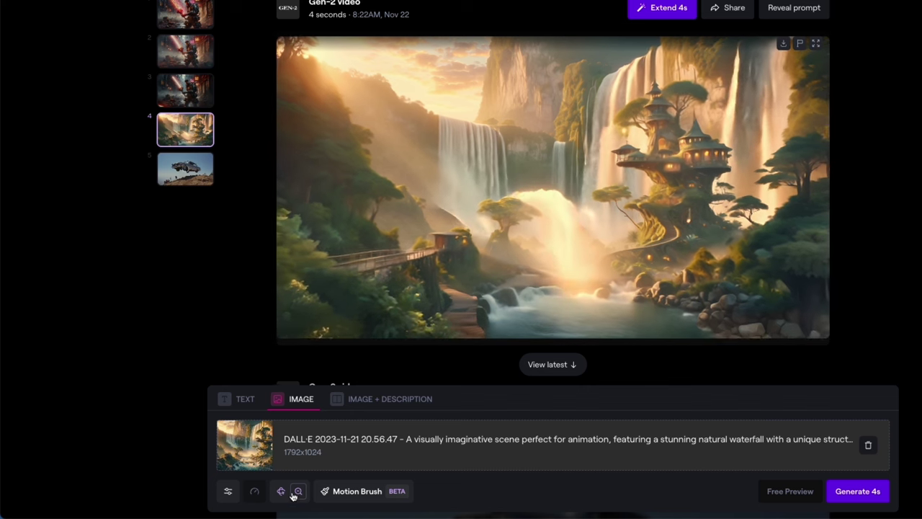
pyautogui.click(282, 492)
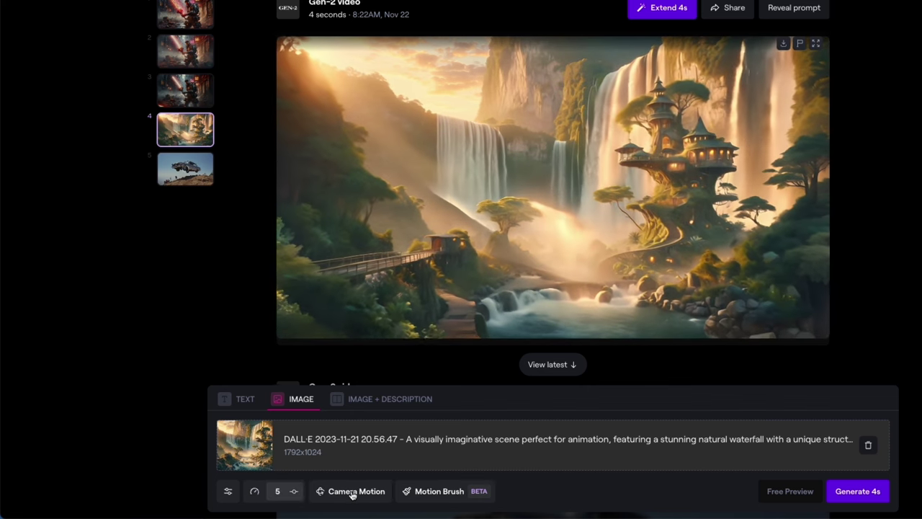
pyautogui.click(857, 497)
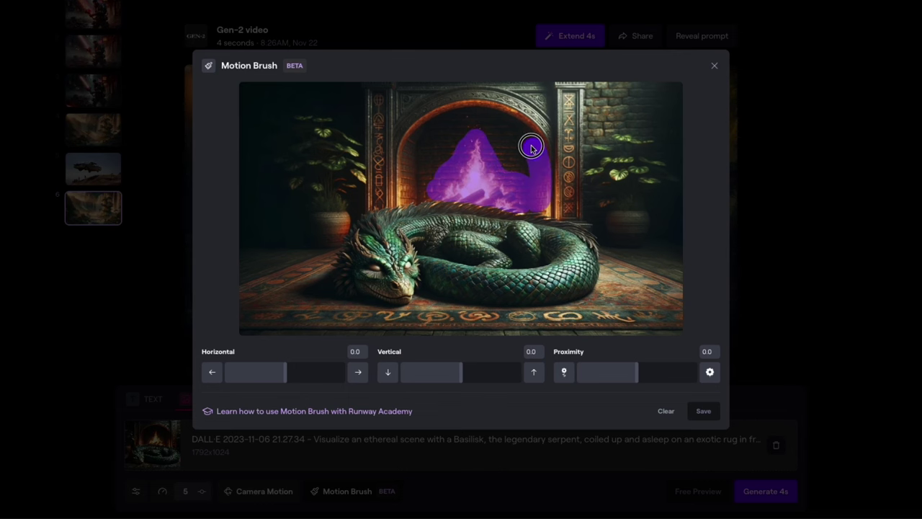
# Step: Fill the fireplace opening with the Motion Brush mask, set vertical to 2.4 and proximity to -6.8, and save
pyautogui.moveTo(486, 120)
pyautogui.mouseDown()
pyautogui.moveTo(438, 121)
pyautogui.moveTo(411, 162)
pyautogui.mouseUp()
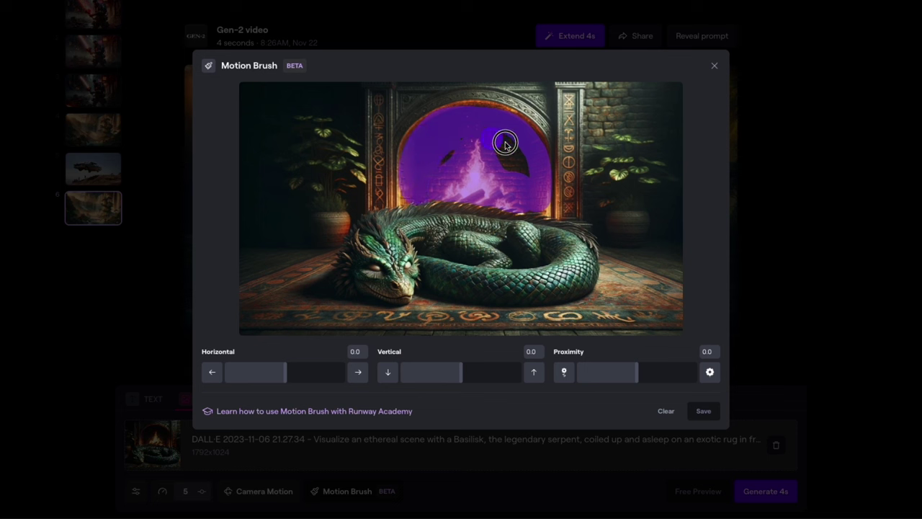
pyautogui.moveTo(488, 161); pyautogui.dragTo(436, 175)
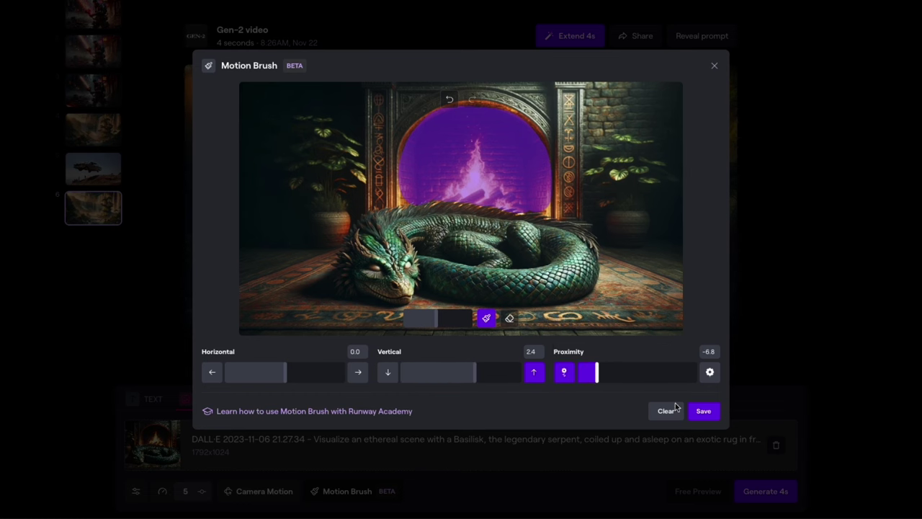
pyautogui.click(704, 413)
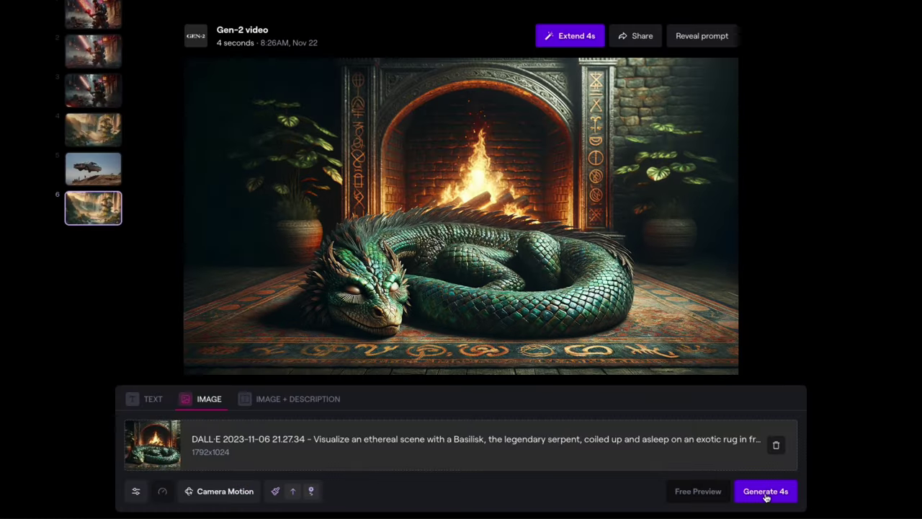
# Step: Use an image-plus-description prompt for the basilisk image, enter text beginning "the fir", and play the basilisk clip
pyautogui.click(293, 401)
pyautogui.click(285, 428)
pyautogui.write('the fir')
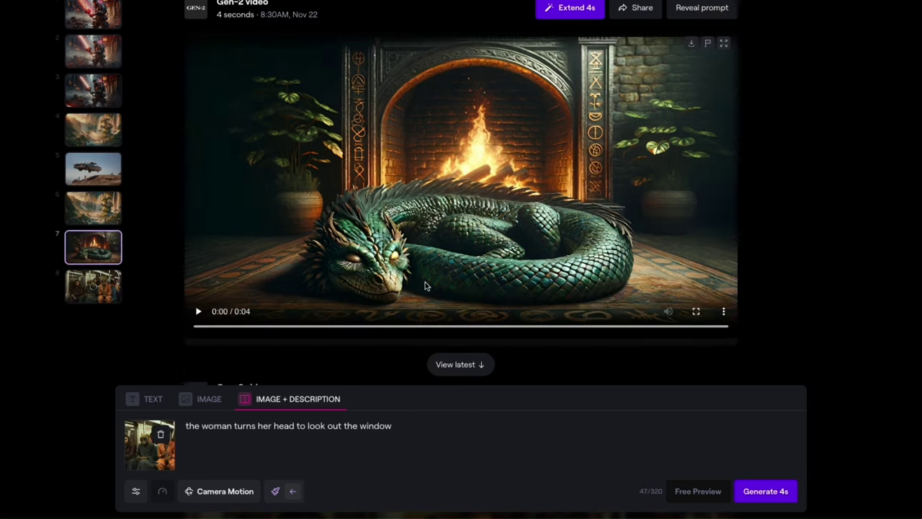
pyautogui.click(199, 311)
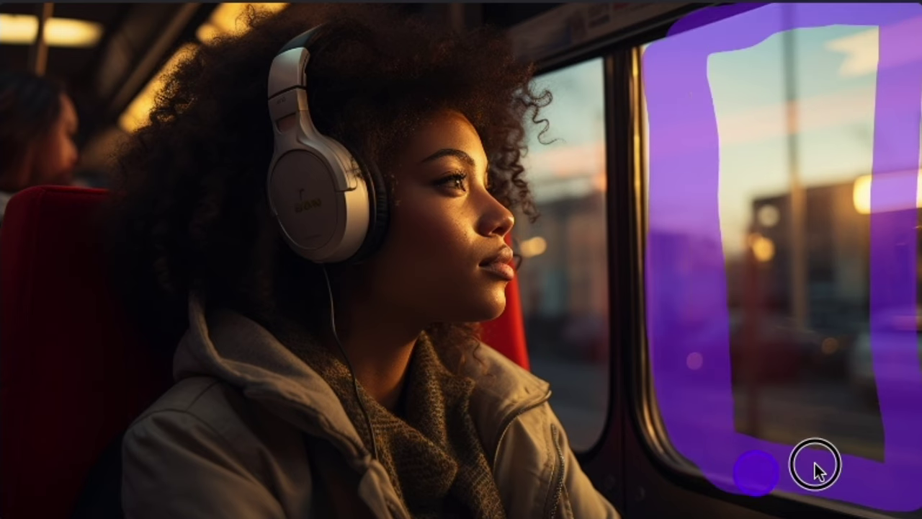
# Step: Paint Motion Brush masks over the train window, the fireplace flames, the glowing sword and the seated woman beside the aliens
pyautogui.moveTo(813, 468)
pyautogui.mouseDown()
pyautogui.moveTo(813, 321)
pyautogui.moveTo(889, 288)
pyautogui.moveTo(793, 37)
pyautogui.moveTo(828, 192)
pyautogui.mouseUp()
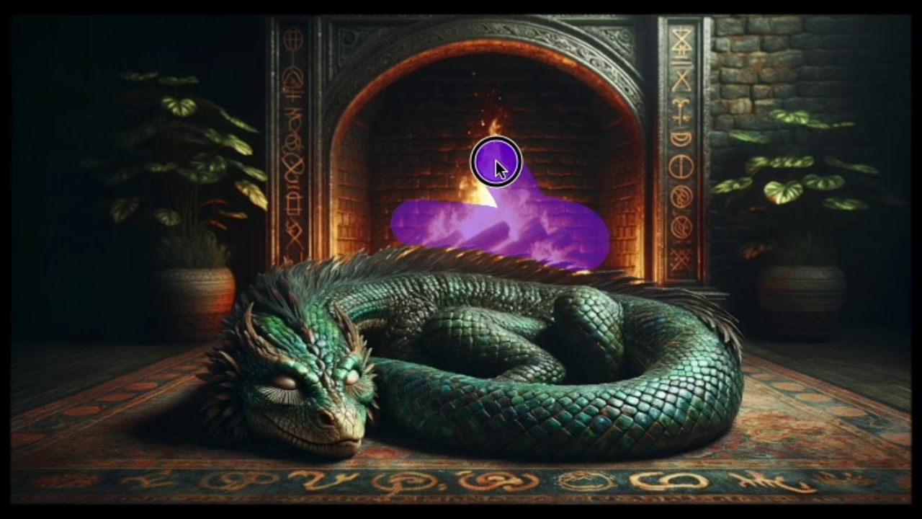
pyautogui.moveTo(496, 164)
pyautogui.mouseDown()
pyautogui.moveTo(431, 195)
pyautogui.moveTo(472, 141)
pyautogui.moveTo(510, 164)
pyautogui.mouseUp()
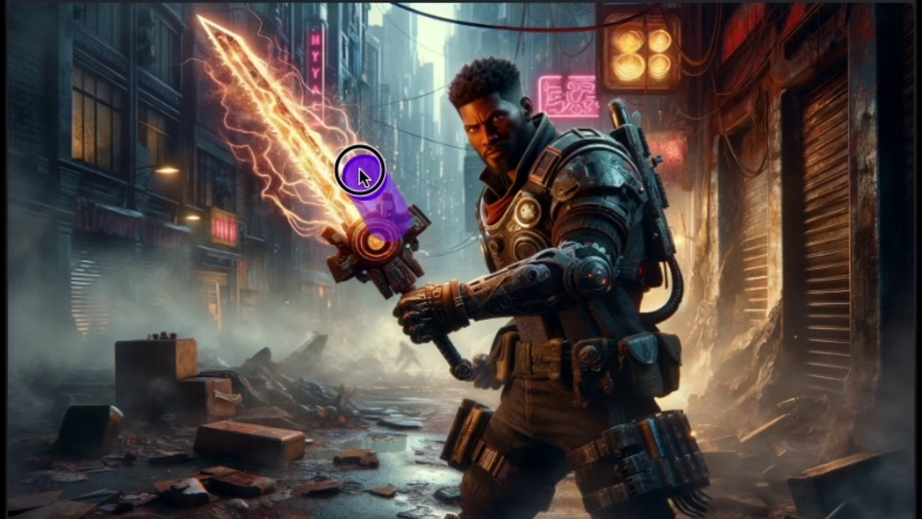
pyautogui.moveTo(360, 173)
pyautogui.mouseDown()
pyautogui.moveTo(292, 82)
pyautogui.moveTo(209, 29)
pyautogui.mouseUp()
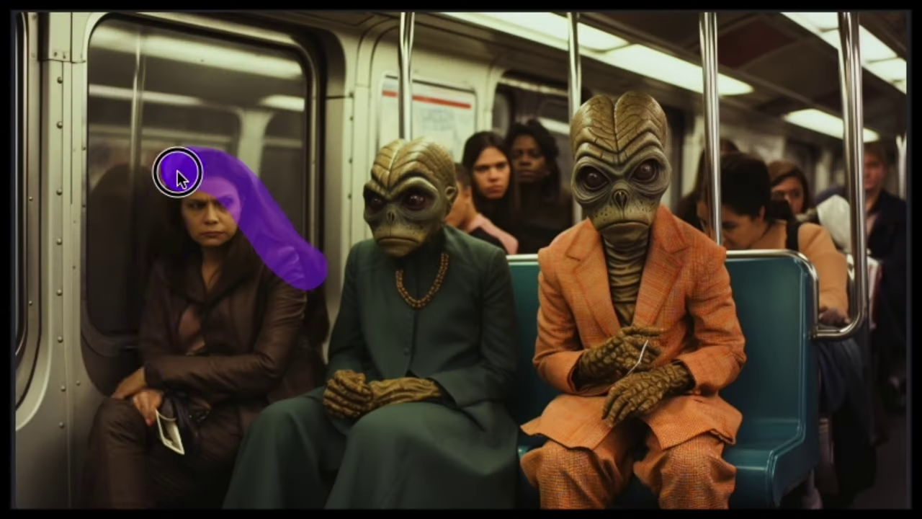
pyautogui.moveTo(178, 173)
pyautogui.mouseDown()
pyautogui.moveTo(154, 295)
pyautogui.moveTo(98, 427)
pyautogui.moveTo(125, 493)
pyautogui.moveTo(309, 312)
pyautogui.mouseUp()
pyautogui.moveTo(211, 207)
pyautogui.mouseDown()
pyautogui.moveTo(195, 267)
pyautogui.moveTo(108, 452)
pyautogui.moveTo(180, 394)
pyautogui.moveTo(289, 330)
pyautogui.moveTo(226, 262)
pyautogui.mouseUp()
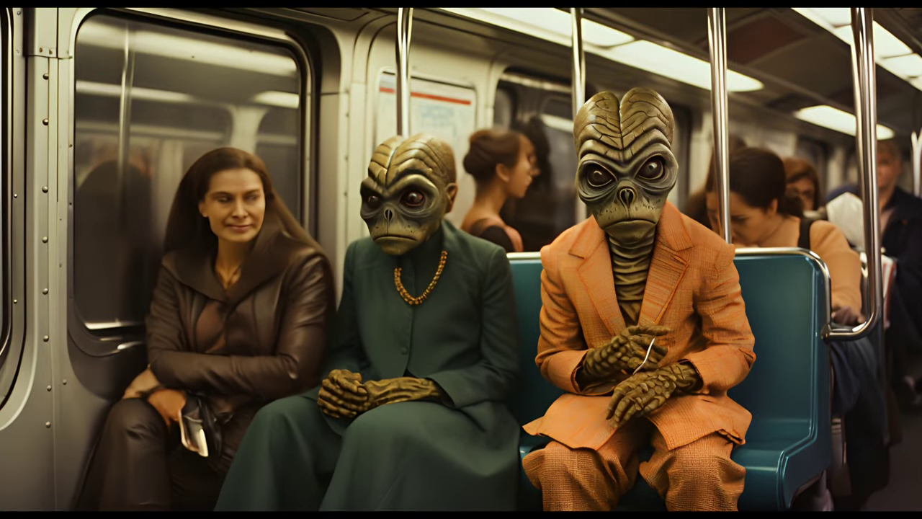